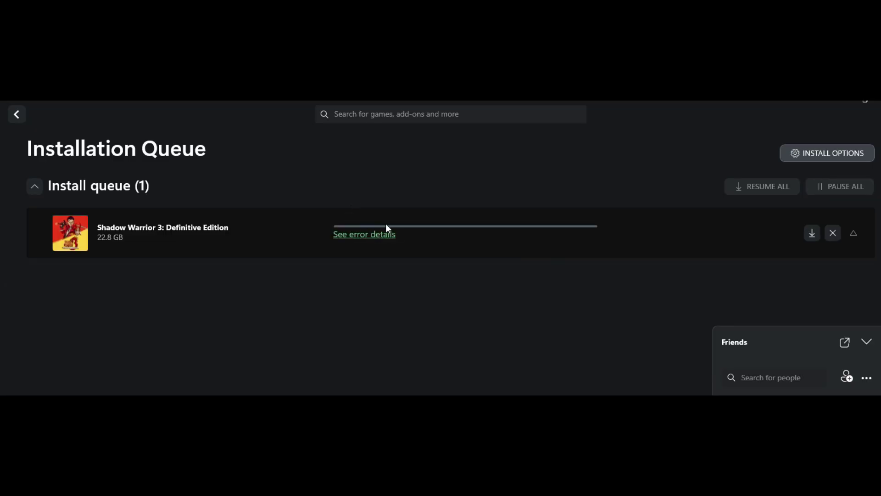
# View the error details of the failed Shadow Warrior 3: Definitive Edition installation in the queue
pyautogui.click(361, 235)
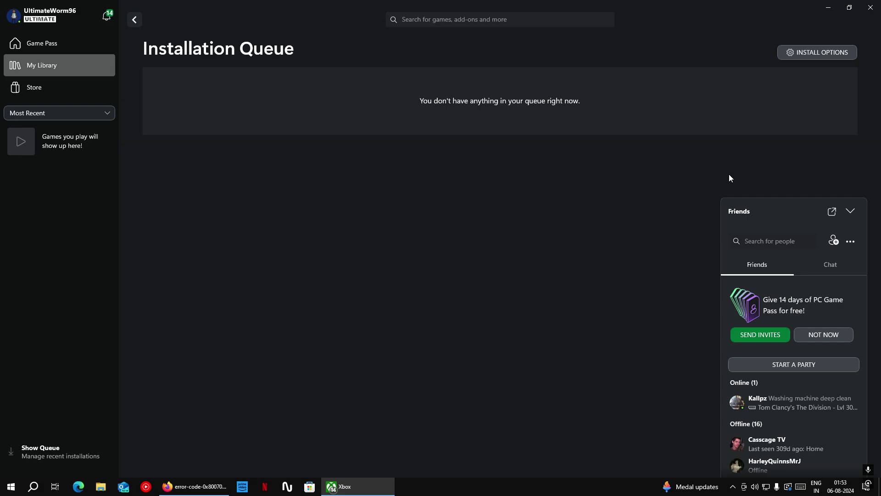
# Try to install Cricket 24: The Official Game Of The Ashes from Game Pass into D:\xbox games
pyautogui.click(65, 37)
pyautogui.scroll(-5, 304, 318)
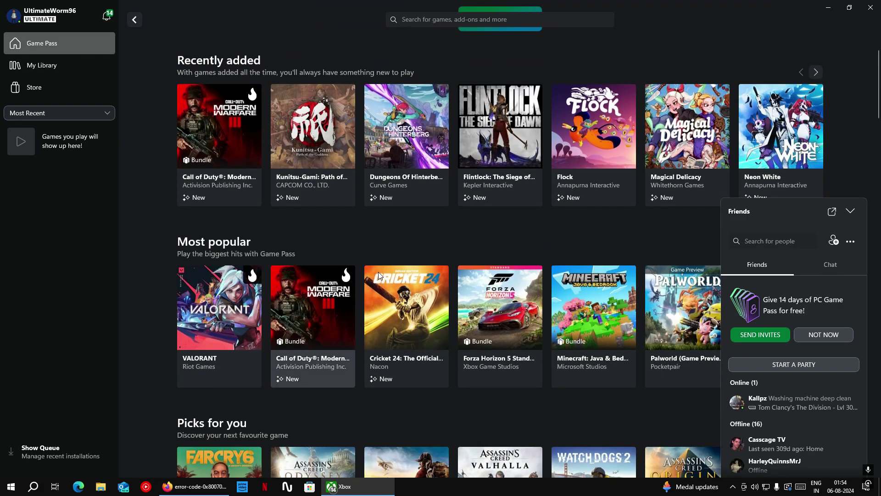
pyautogui.click(390, 308)
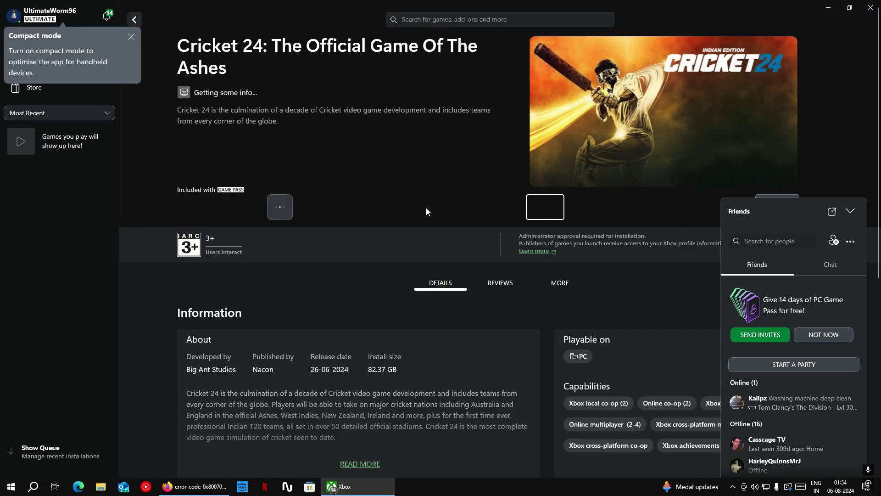
pyautogui.click(225, 209)
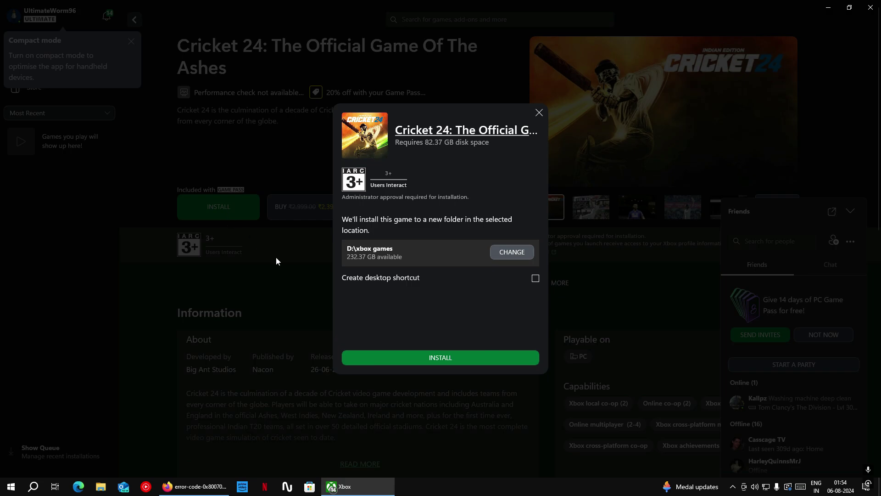
pyautogui.click(459, 359)
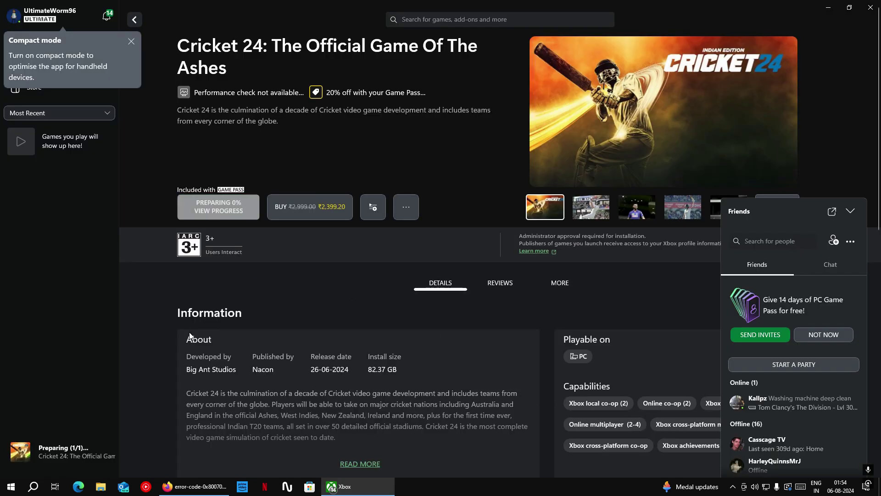
# Check the Cricket 24 error details in the installation queue and cancel its installation
pyautogui.click(66, 443)
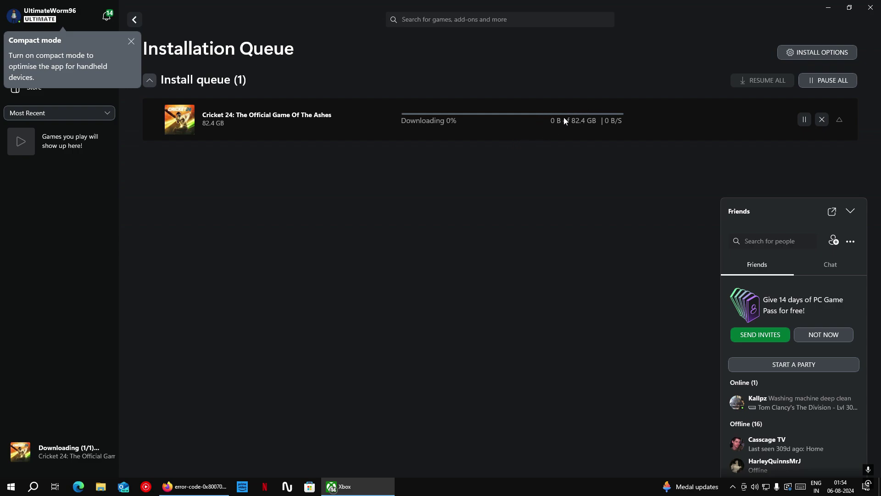
pyautogui.click(131, 42)
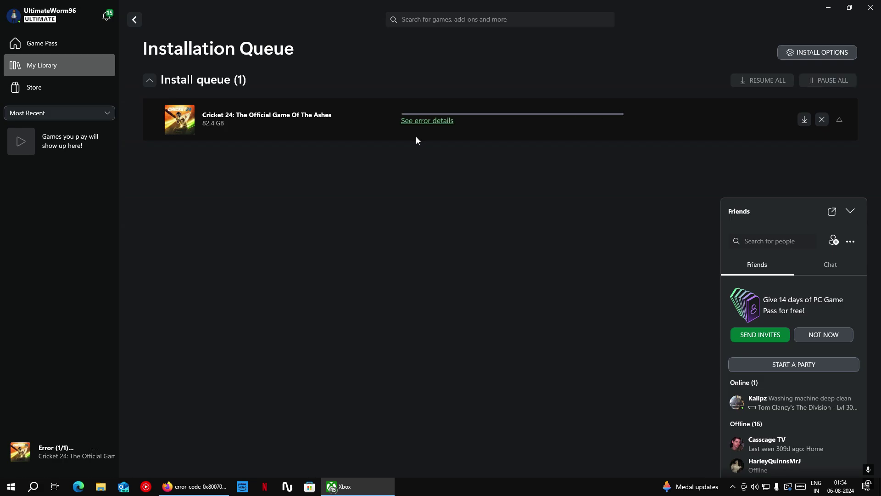
pyautogui.click(428, 121)
pyautogui.click(725, 127)
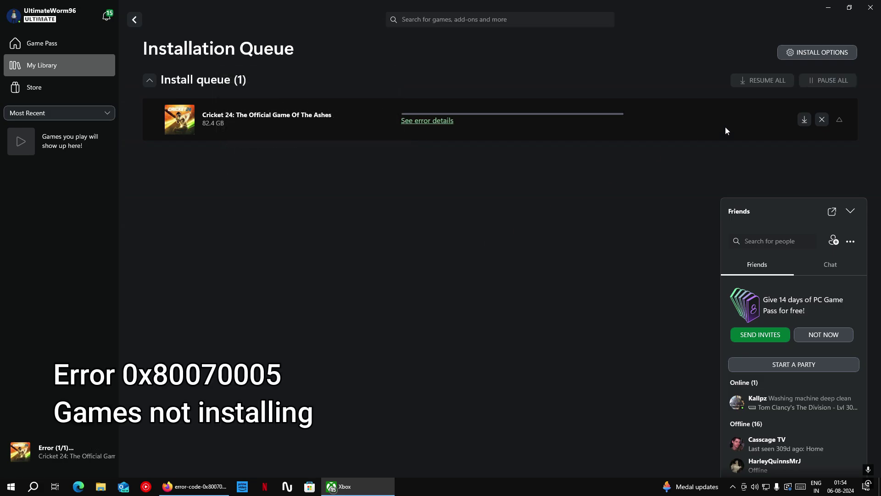
pyautogui.click(818, 121)
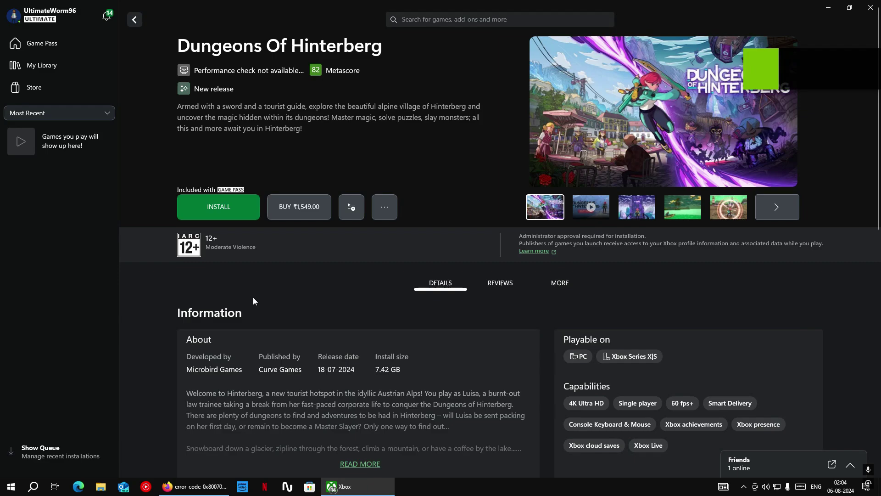
# Check the drives and folders offered for installing Dungeons Of Hinterberg, and leave without installing
pyautogui.click(224, 211)
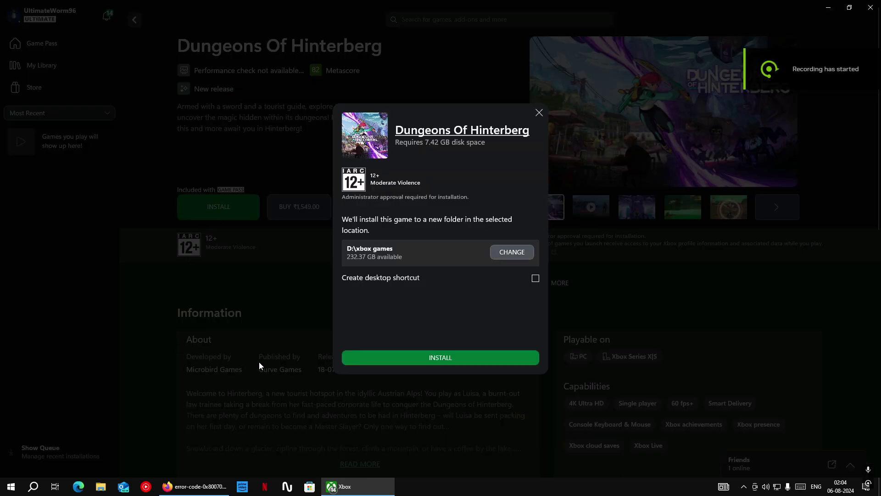
pyautogui.click(496, 255)
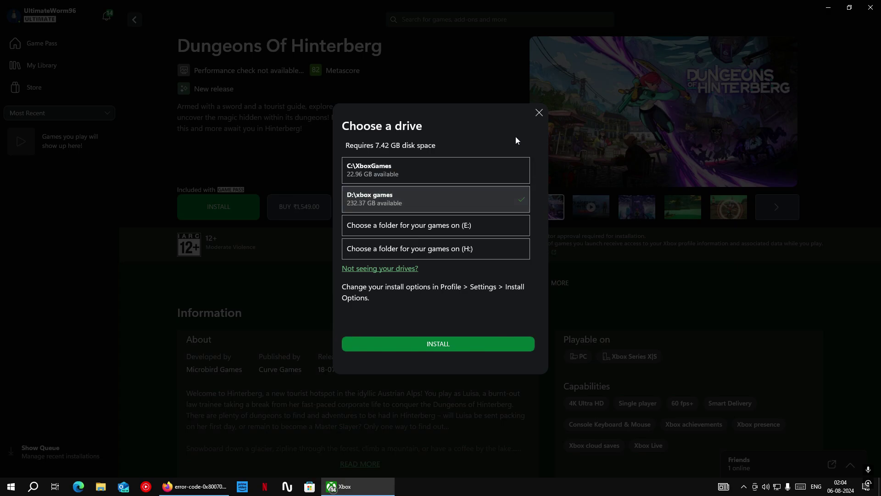
pyautogui.click(535, 119)
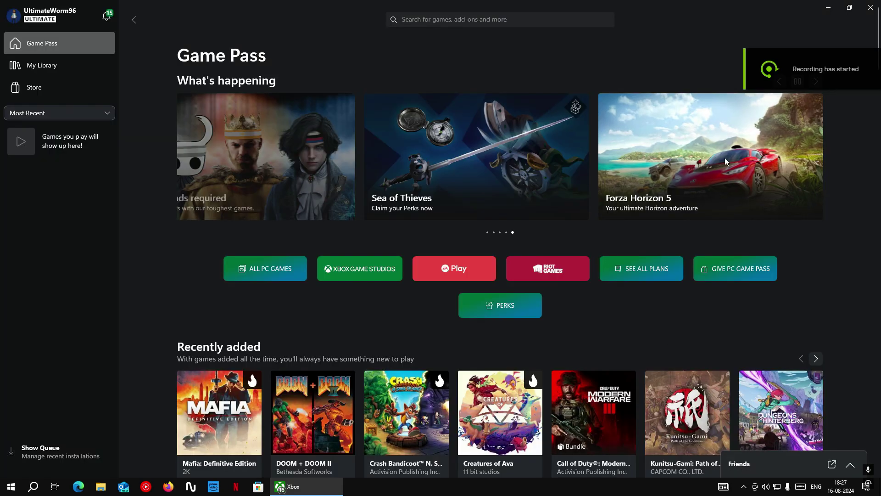
# Switch to File Explorer in an enlarged window over the Xbox app and open Local Disk (D:)
pyautogui.click(101, 486)
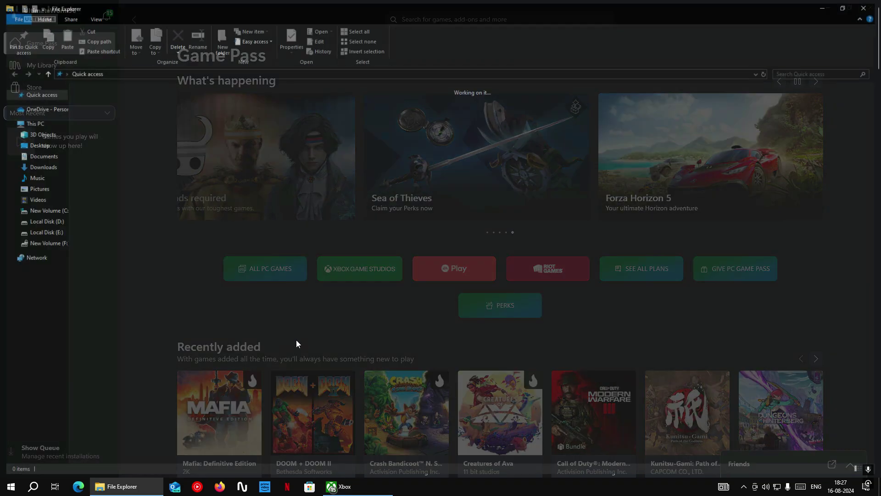
pyautogui.moveTo(454, 11); pyautogui.dragTo(483, 50)
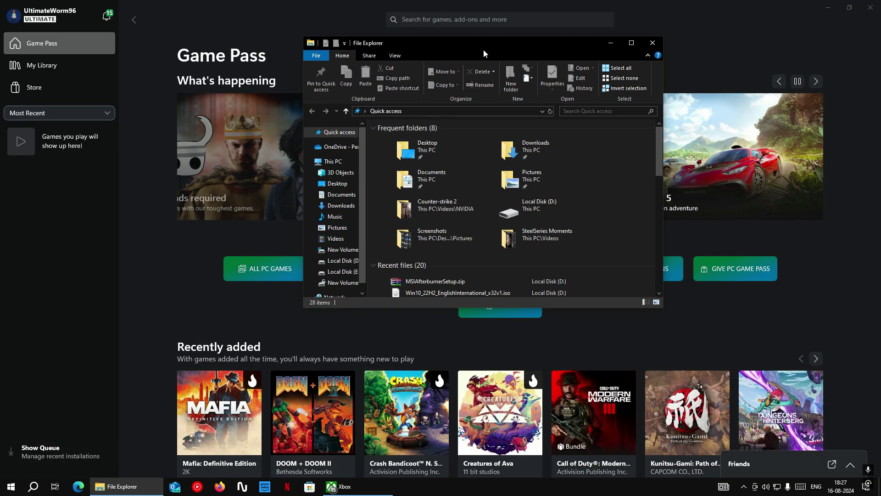
pyautogui.moveTo(663, 309); pyautogui.dragTo(817, 401)
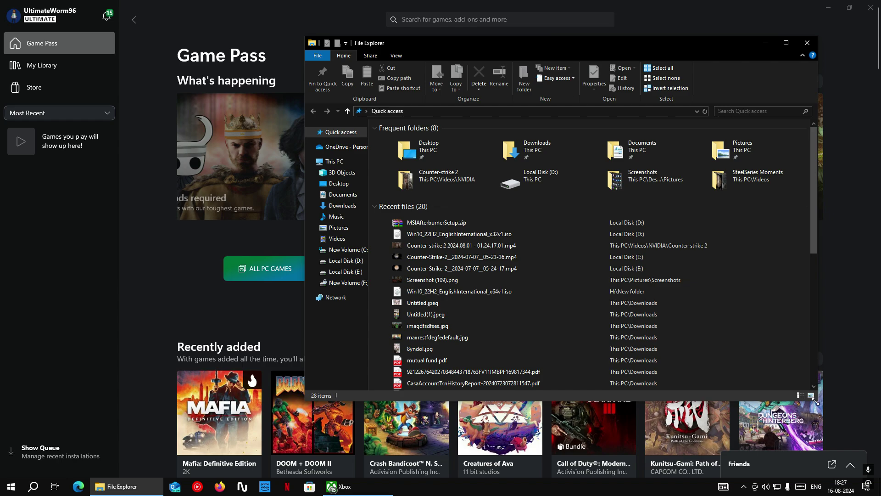
pyautogui.click(339, 162)
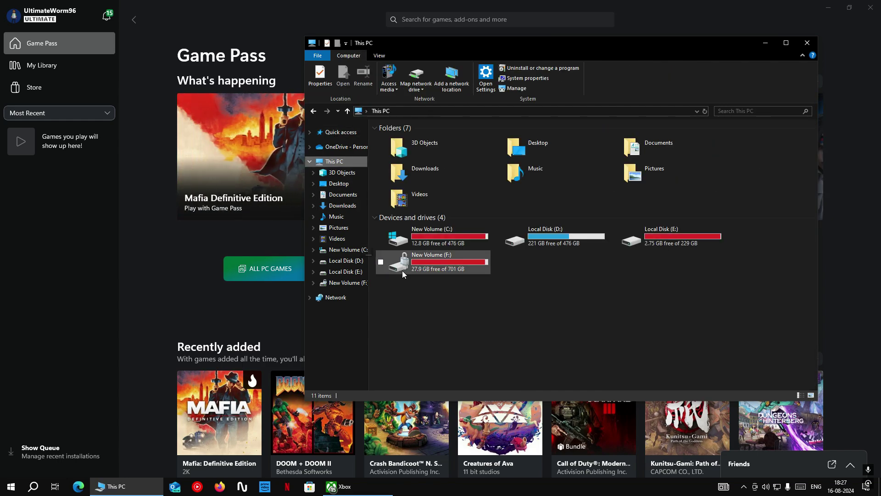
pyautogui.doubleClick(576, 236)
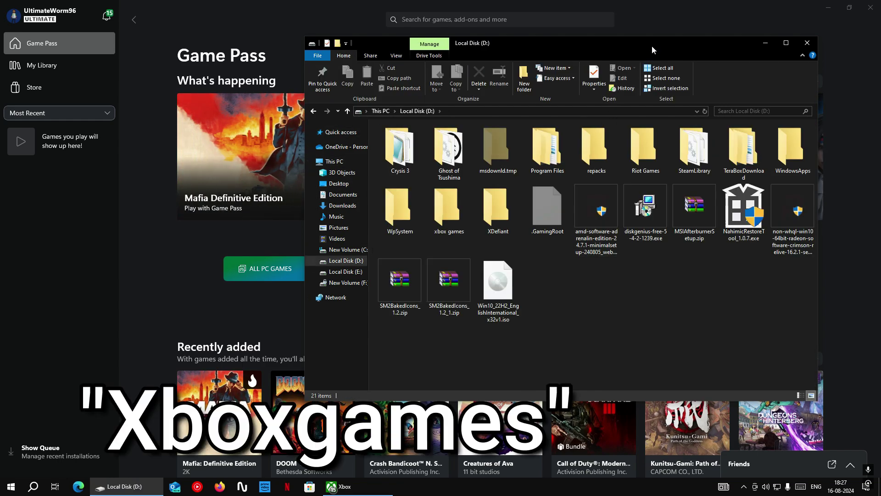
pyautogui.moveTo(653, 45); pyautogui.dragTo(560, 42)
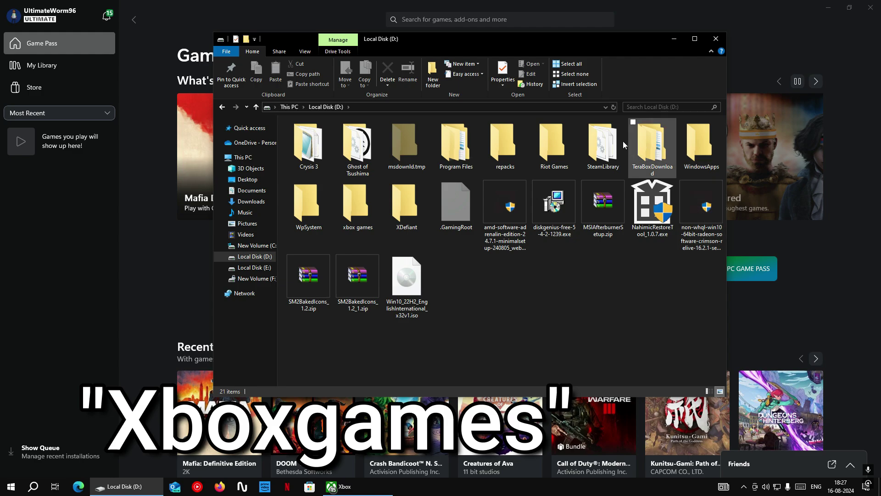
pyautogui.click(358, 199)
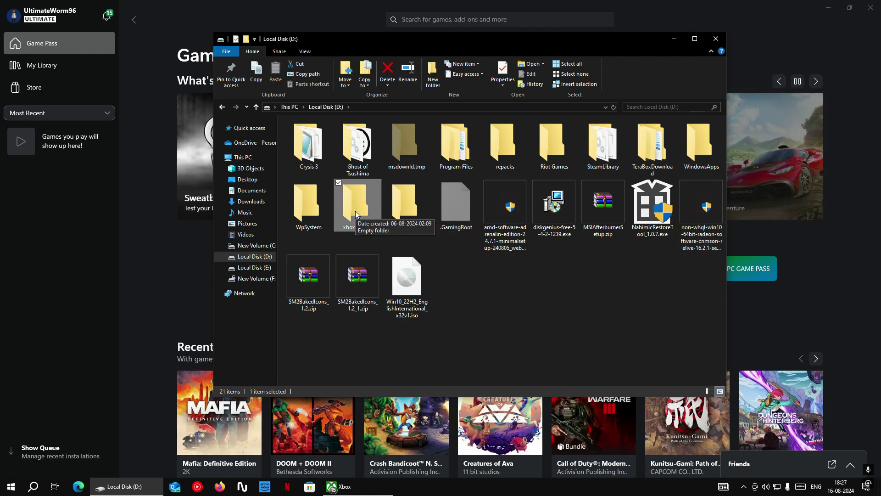
pyautogui.rightClick(355, 206)
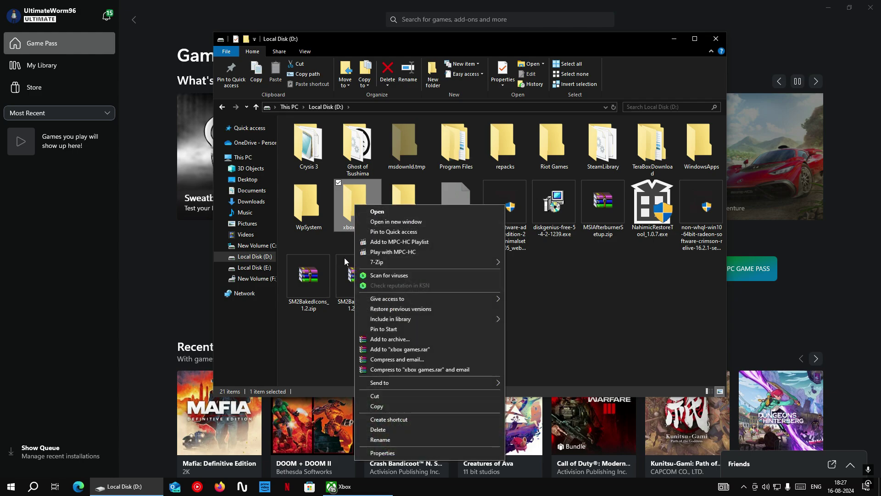
pyautogui.click(537, 347)
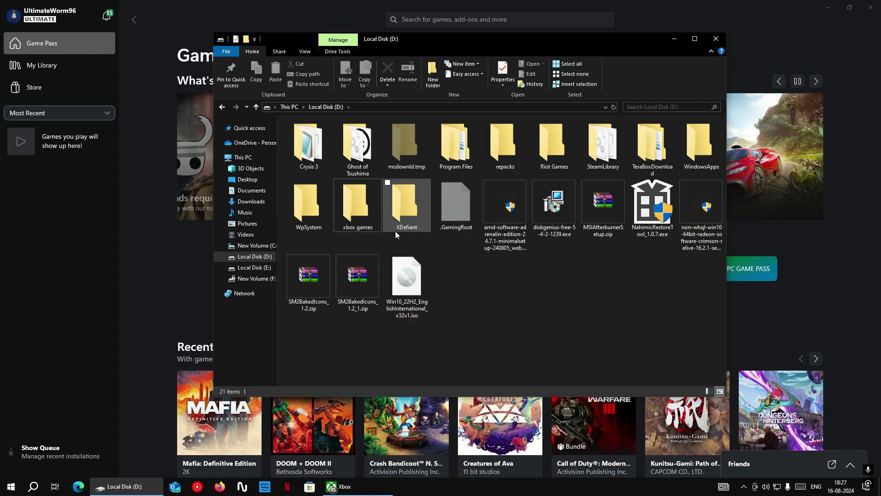
# Enlarge the file icons in Local Disk (D:), look inside the xbox games folder, and return to the drive
pyautogui.click(372, 207)
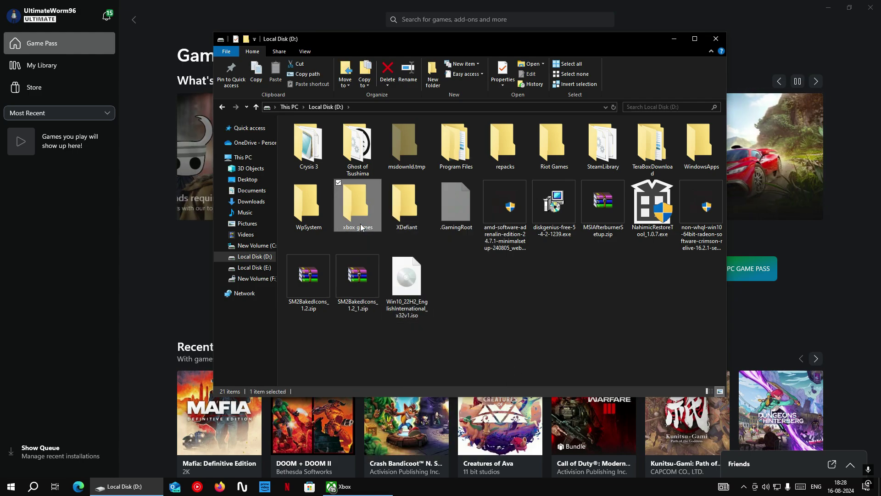
pyautogui.keyDown('ctrl'); pyautogui.scroll(2, 362, 227); pyautogui.keyUp('ctrl')
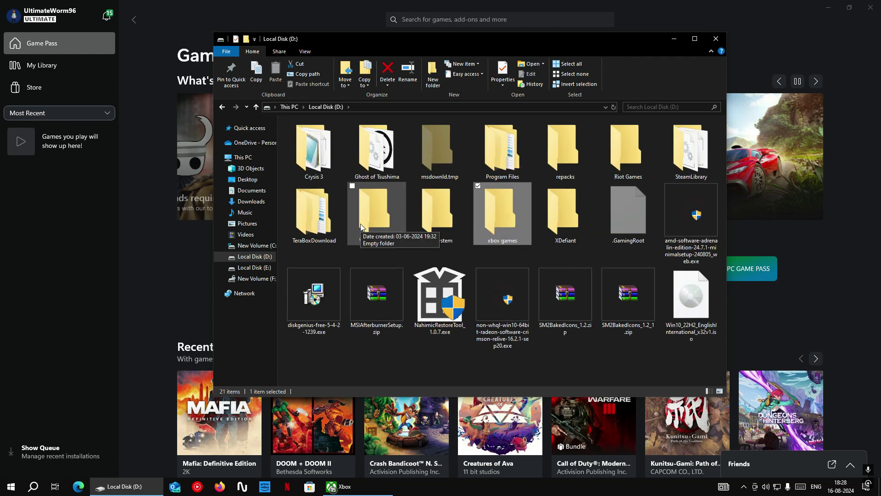
pyautogui.keyDown('ctrl'); pyautogui.scroll(1, 502, 231); pyautogui.keyUp('ctrl')
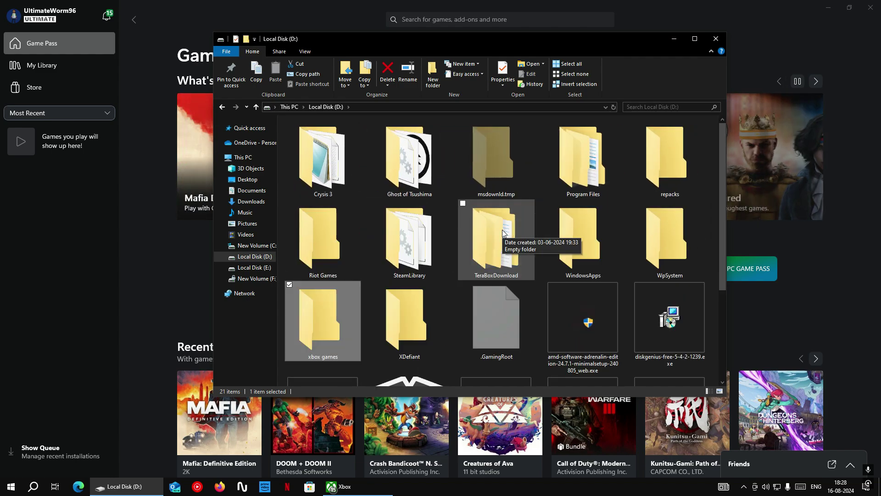
pyautogui.scroll(-1, 500, 248)
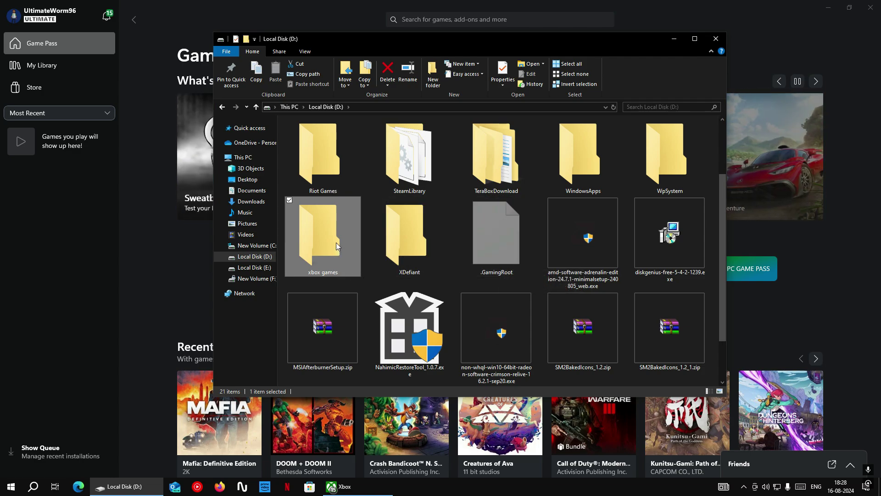
pyautogui.click(366, 232)
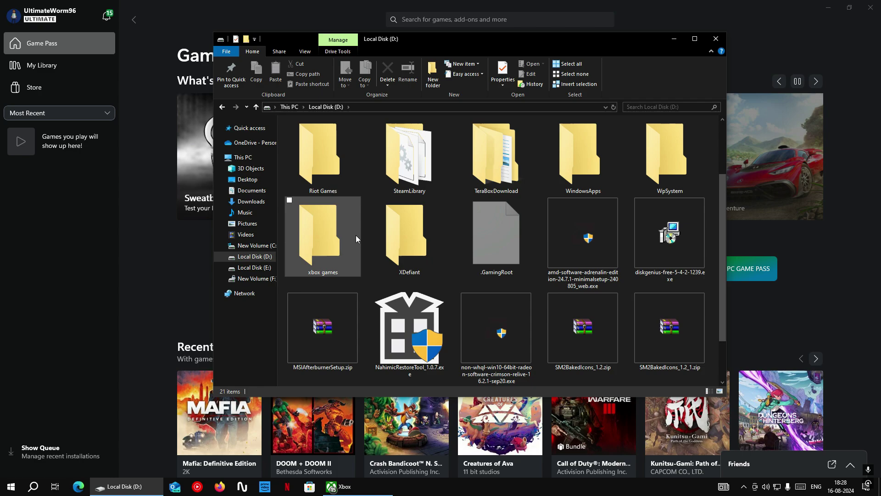
pyautogui.doubleClick(333, 244)
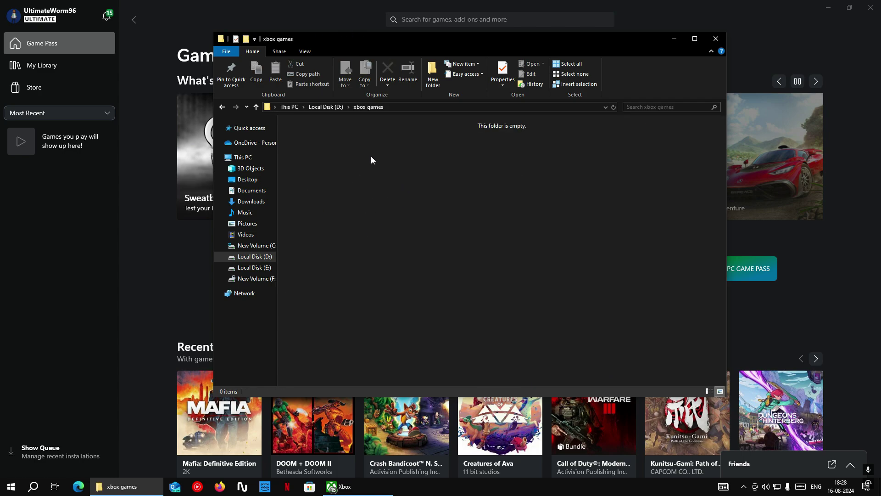
pyautogui.click(226, 110)
# Delete the xbox games folder from Local Disk (D:)
pyautogui.scroll(-2, 338, 315)
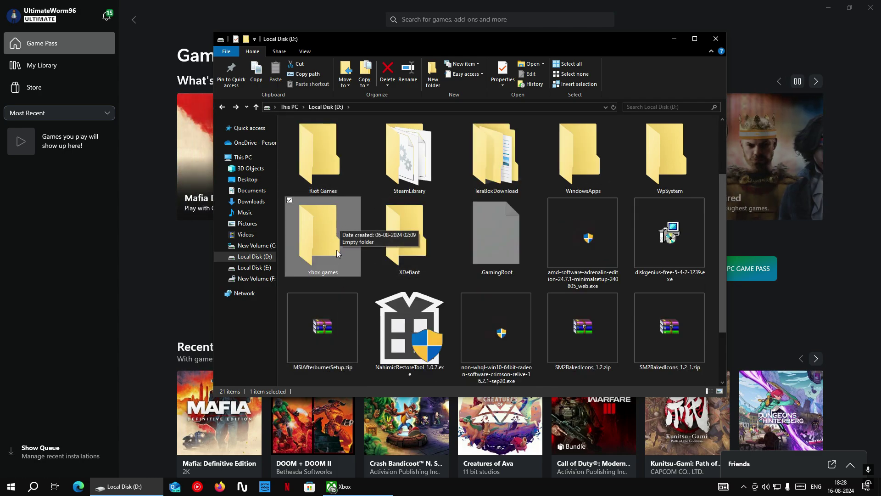
pyautogui.rightClick(339, 233)
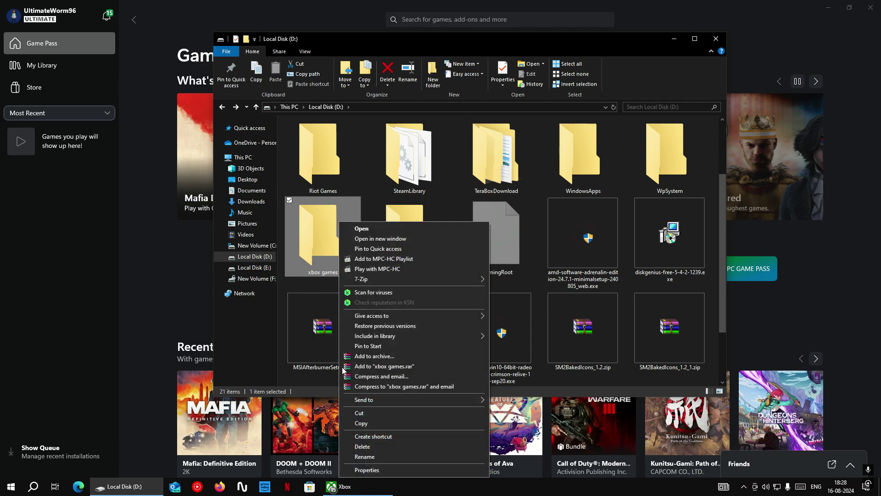
pyautogui.click(363, 447)
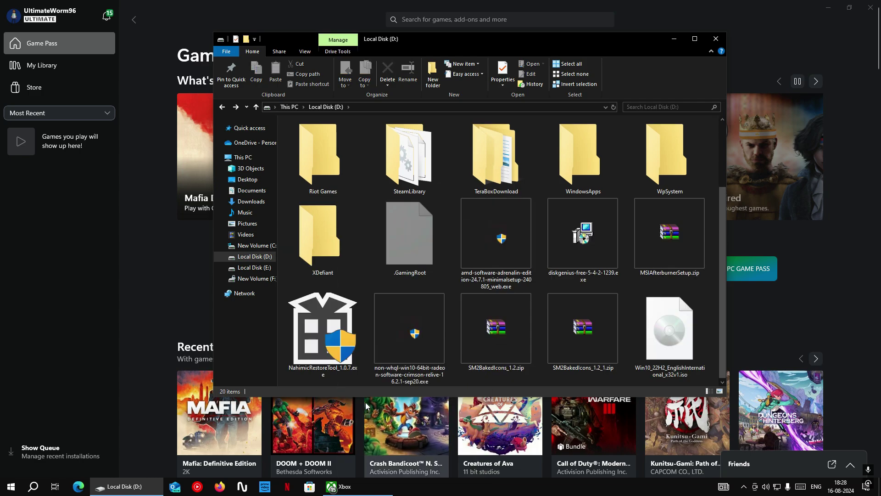
# Create a new folder in Local Disk (D:), keeping the default name
pyautogui.rightClick(364, 263)
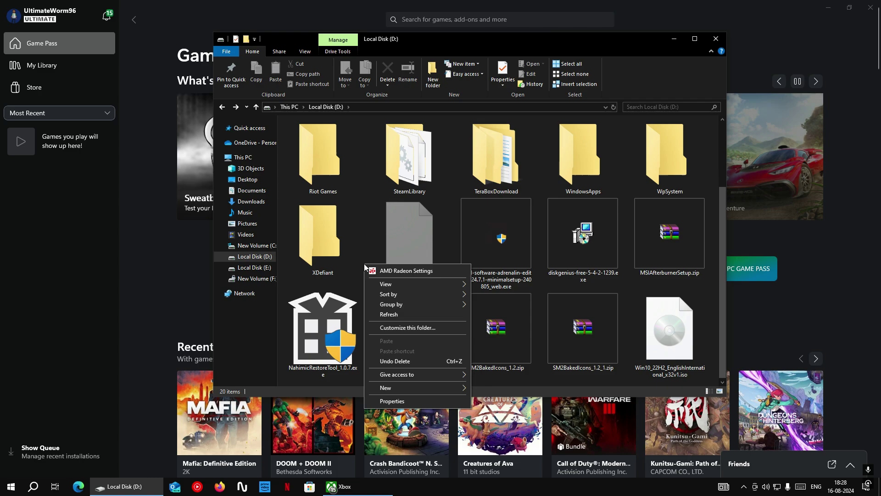
pyautogui.moveTo(386, 387)
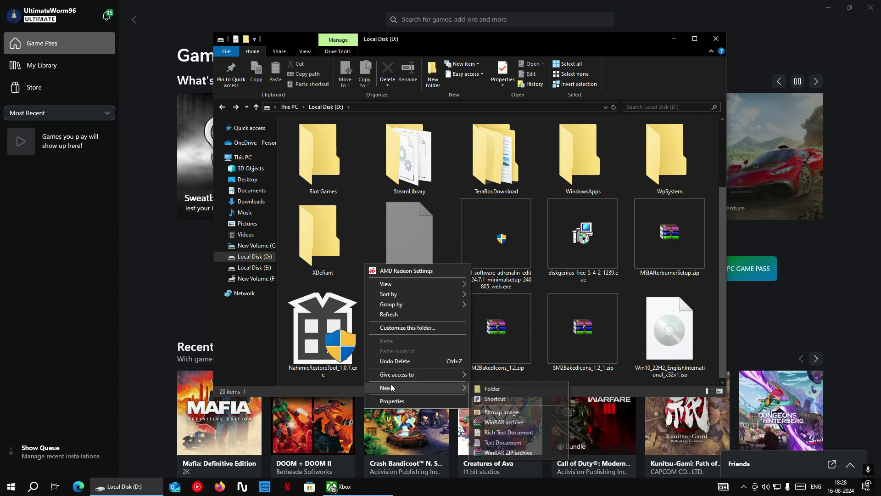
pyautogui.click(491, 389)
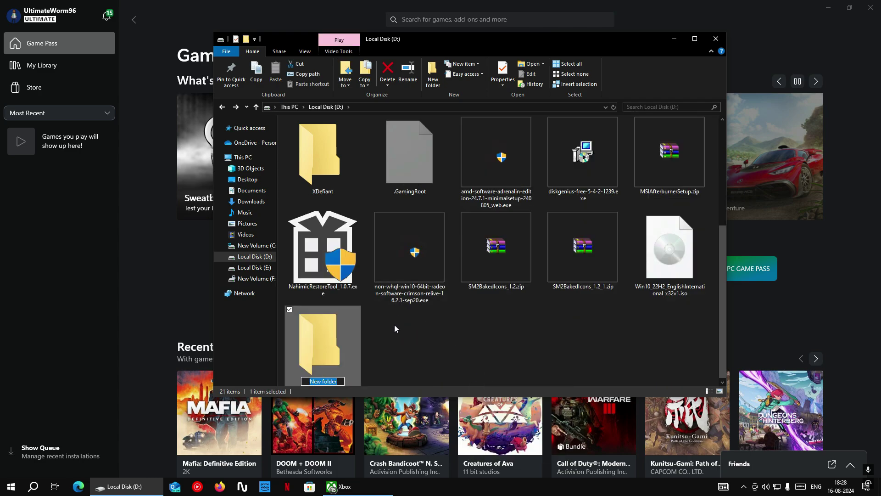
pyautogui.press('Return')
# Rename the new folder in Local Disk (D:) as "xbox games"
pyautogui.rightClick(354, 353)
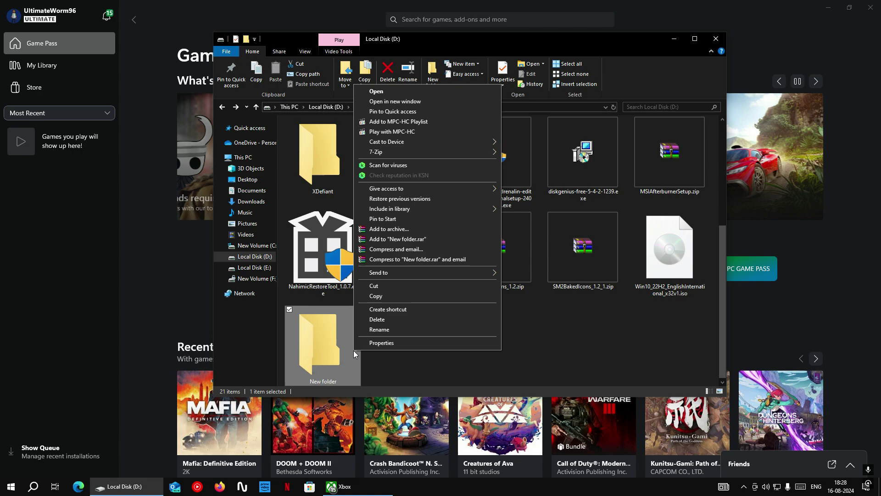
pyautogui.click(386, 330)
pyautogui.write('x')
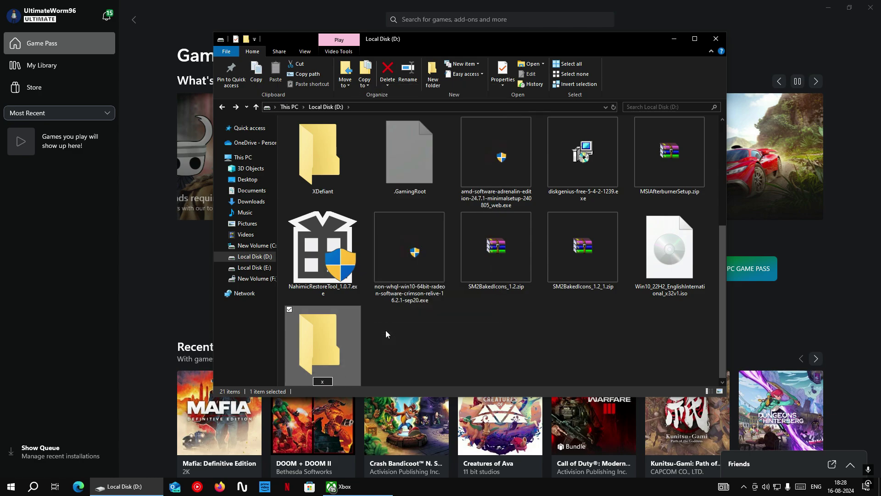
pyautogui.write('box games')
pyautogui.press('Return')
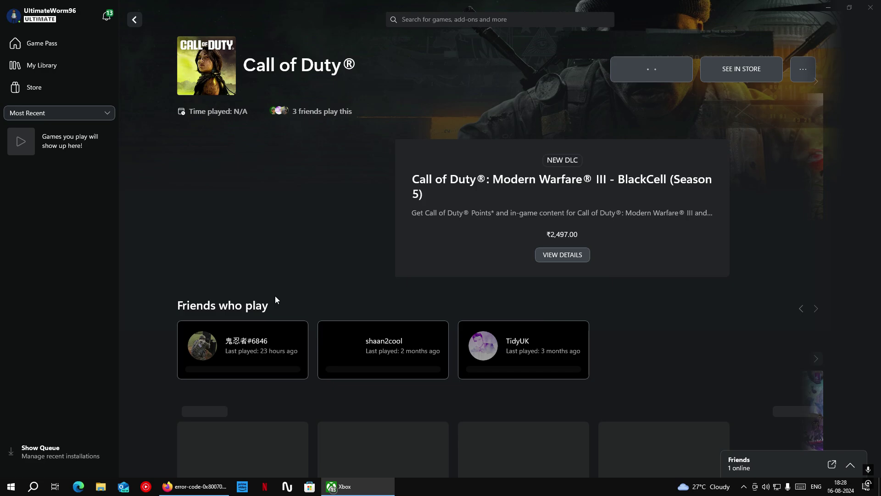
# Install Call of Duty to D:\xbox games without MWIII: Warzone and MWIII: Campaign, and view its download in the installation queue
pyautogui.click(652, 69)
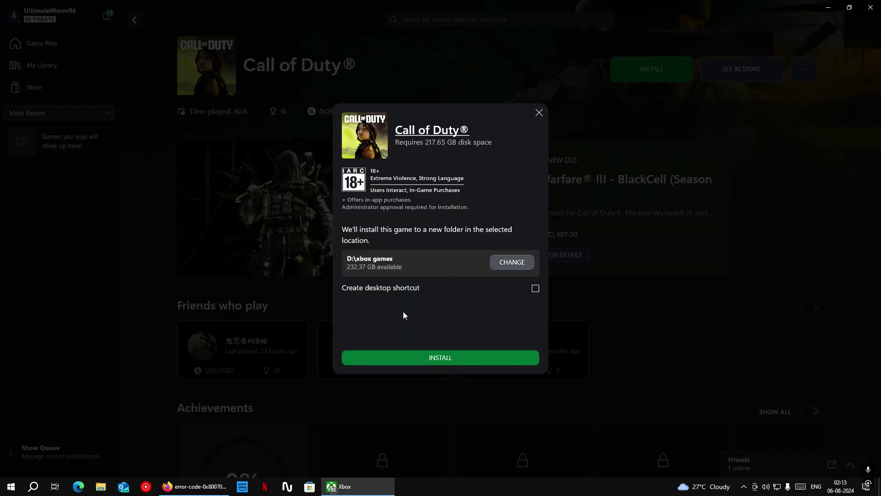
pyautogui.click(485, 355)
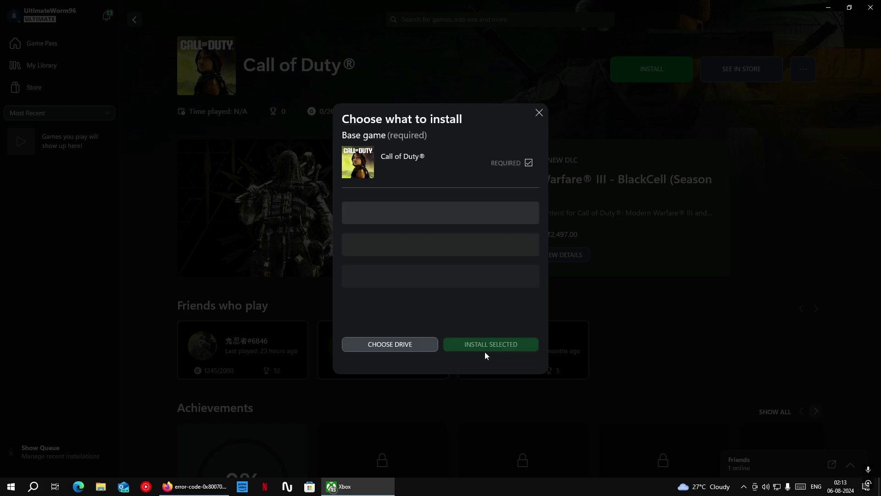
pyautogui.click(529, 251)
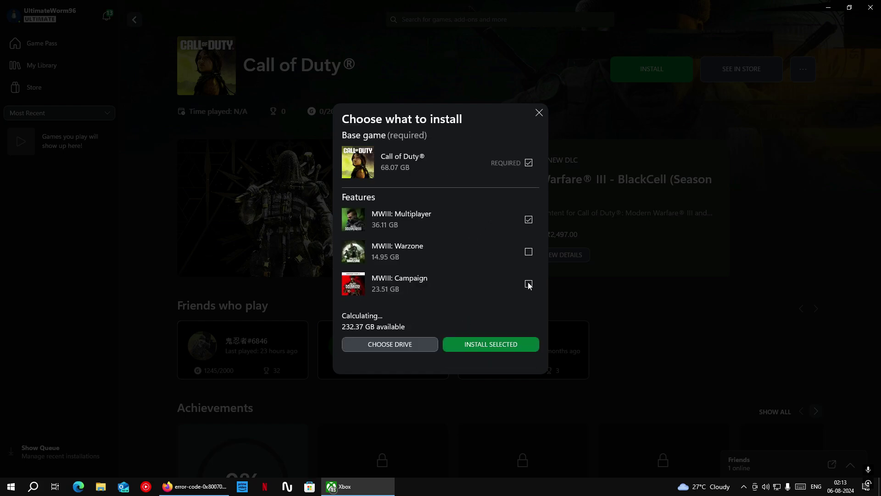
pyautogui.click(529, 284)
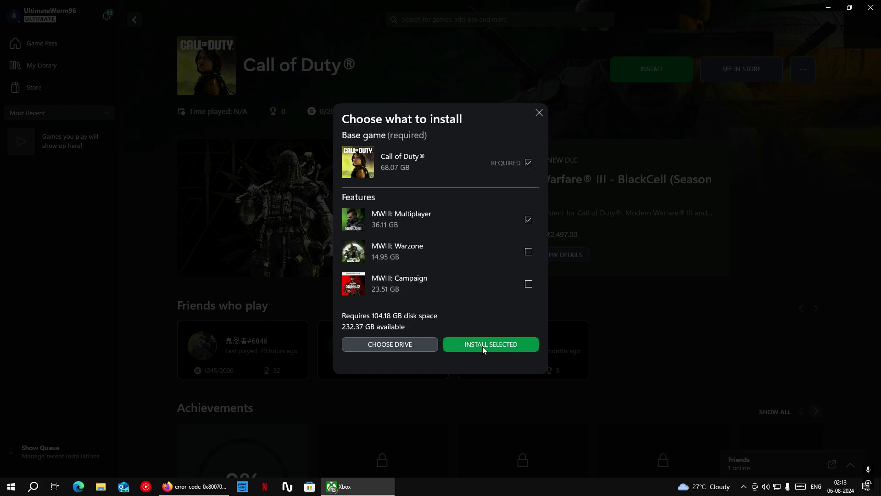
pyautogui.click(447, 345)
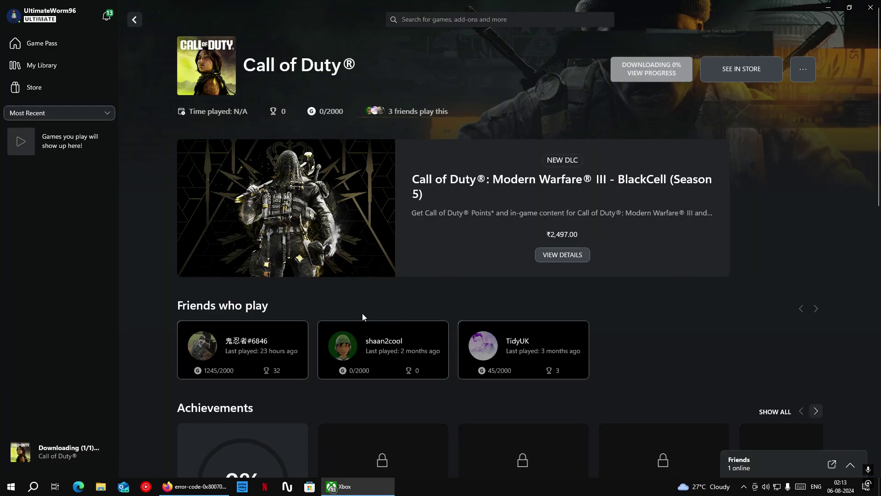
pyautogui.click(58, 455)
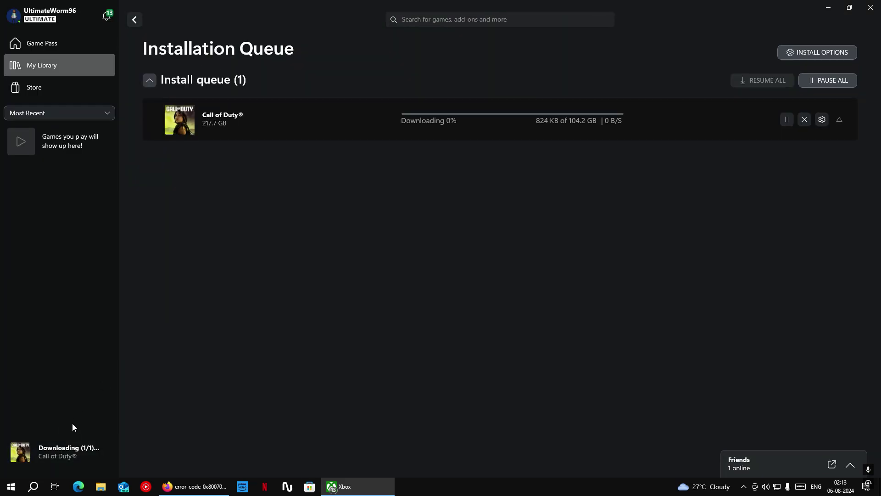